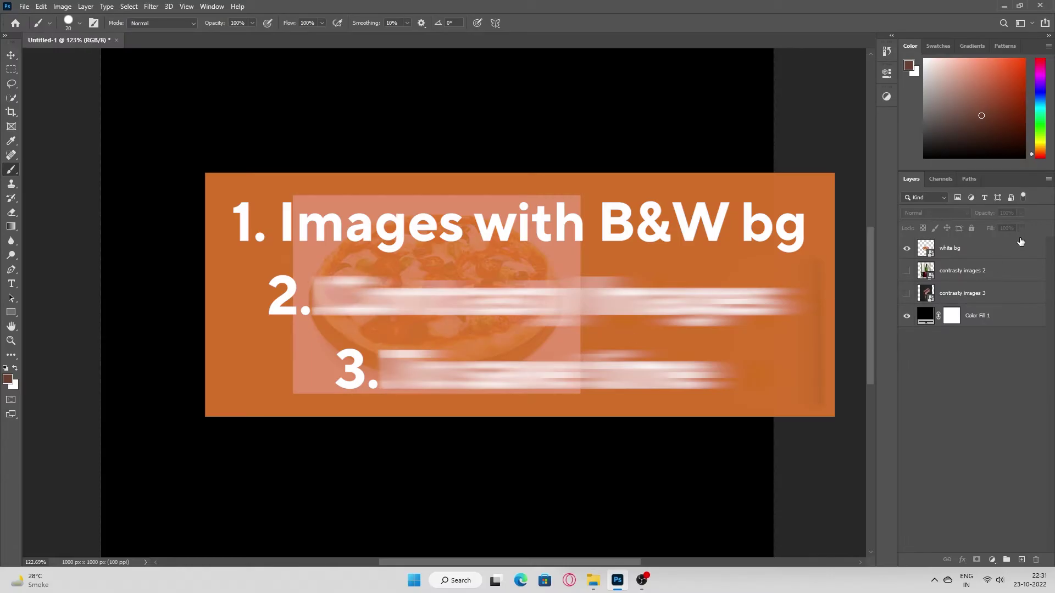
# Drop the pizza's white background with the Blend If white slider and paint back the cheese and toppings
pyautogui.doubleClick(1020, 242)
pyautogui.moveTo(894, 387)
pyautogui.mouseDown()
pyautogui.moveTo(905, 388)
pyautogui.moveTo(868, 388)
pyautogui.moveTo(924, 385)
pyautogui.moveTo(874, 388)
pyautogui.mouseUp()
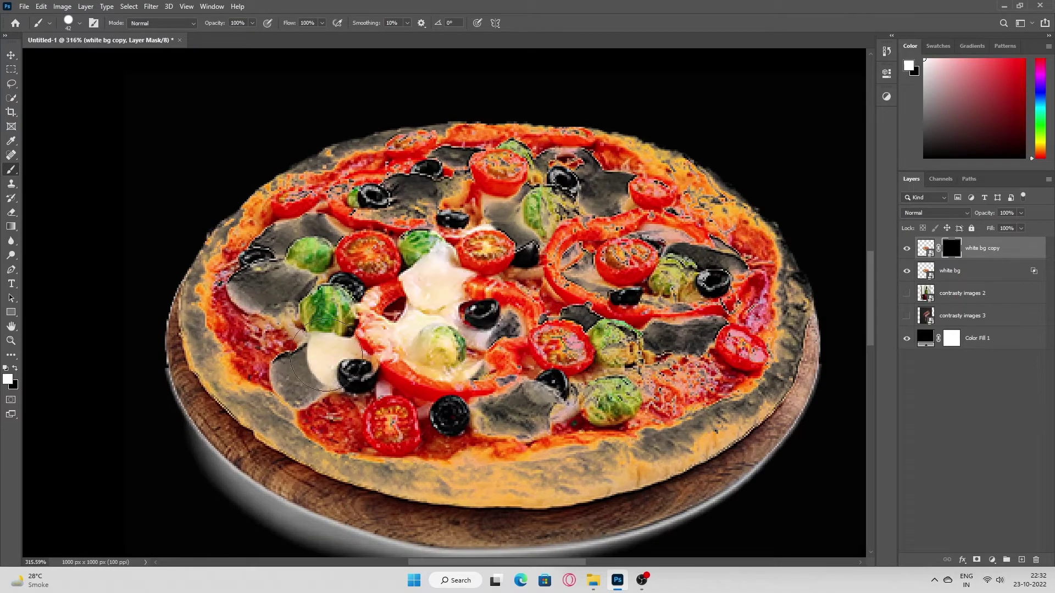
pyautogui.moveTo(324, 355)
pyautogui.mouseDown()
pyautogui.moveTo(273, 308)
pyautogui.moveTo(550, 162)
pyautogui.mouseUp()
pyautogui.scroll(-5, 440, 220)
pyautogui.scroll(8, 338, 251)
# Refine the mask along the crust, restoring pale areas and hiding leftover background fringe
pyautogui.moveTo(338, 252); pyautogui.dragTo(616, 181)
pyautogui.scroll(-3, 615, 181)
pyautogui.press('x')
pyautogui.moveTo(494, 264); pyautogui.dragTo(352, 388)
pyautogui.scroll(3, 445, 325)
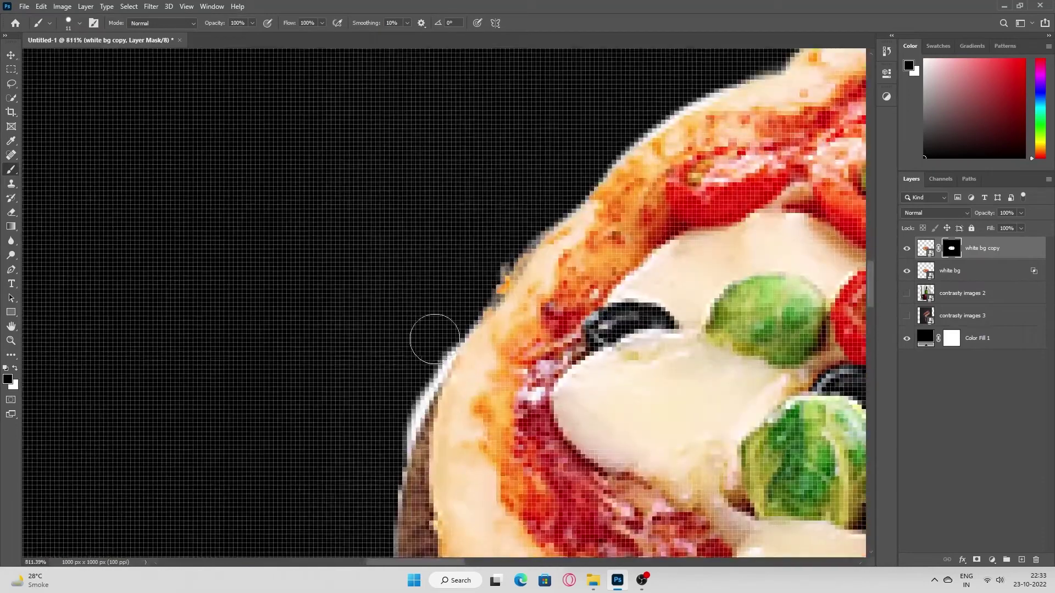
pyautogui.moveTo(445, 324); pyautogui.dragTo(418, 456)
pyautogui.scroll(-3, 418, 456)
pyautogui.scroll(4, 761, 347)
pyautogui.press('x')
pyautogui.press(']')
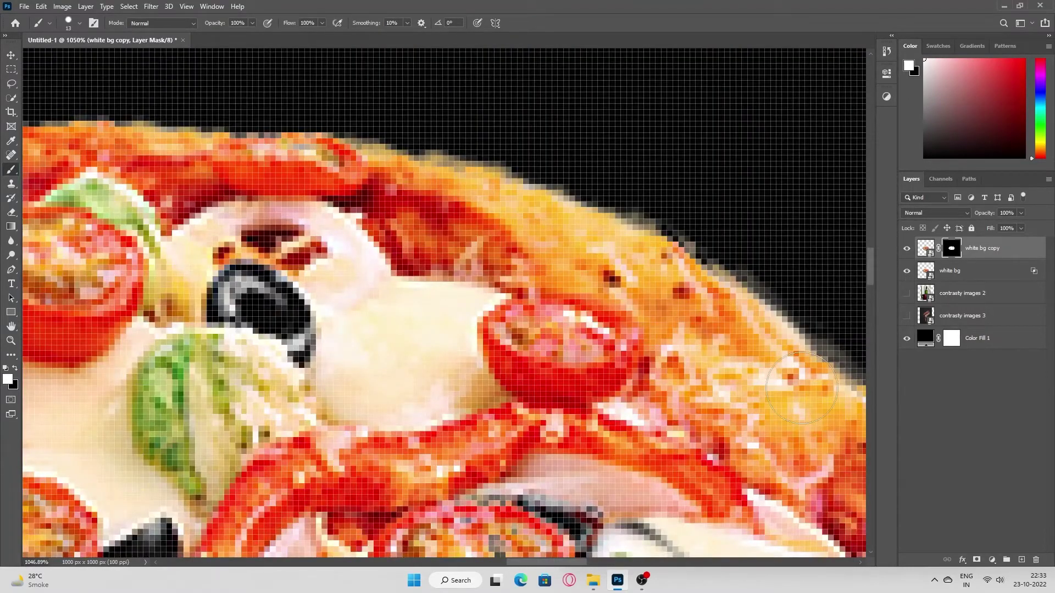
pyautogui.scroll(-5, 761, 347)
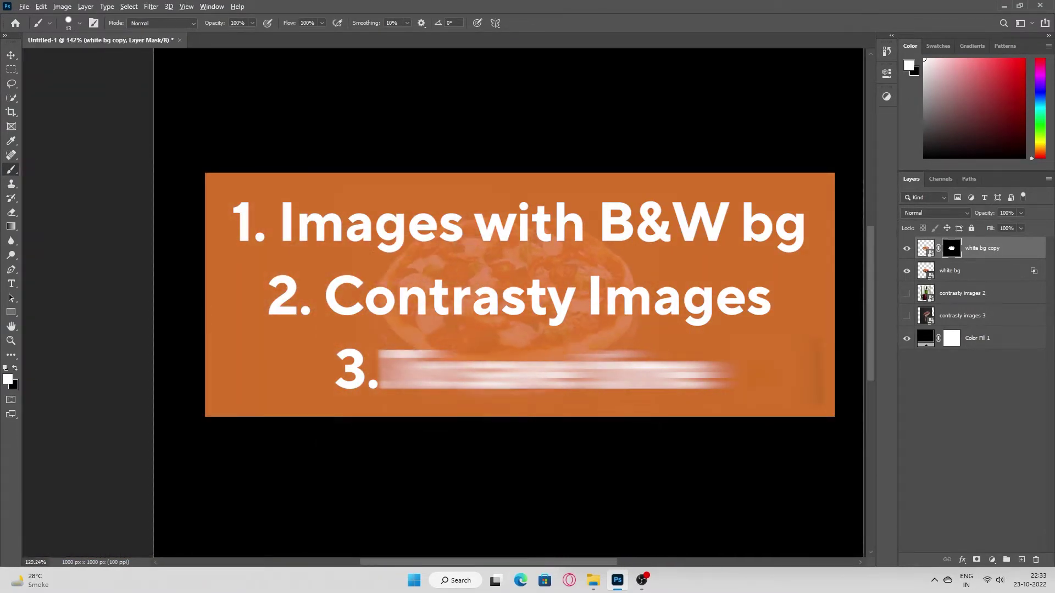
# Hide the pizza layers, show contrasty images 2, and Select Subject on its bottle, mug and orange
pyautogui.scroll(-3, 383, 302)
pyautogui.moveTo(907, 248); pyautogui.dragTo(907, 293)
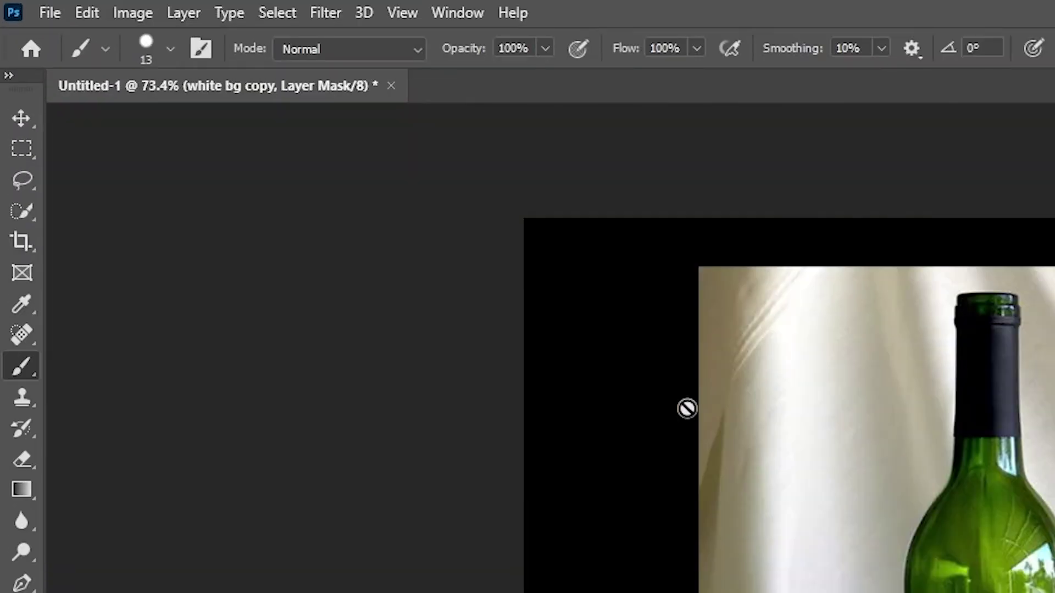
pyautogui.click(16, 214)
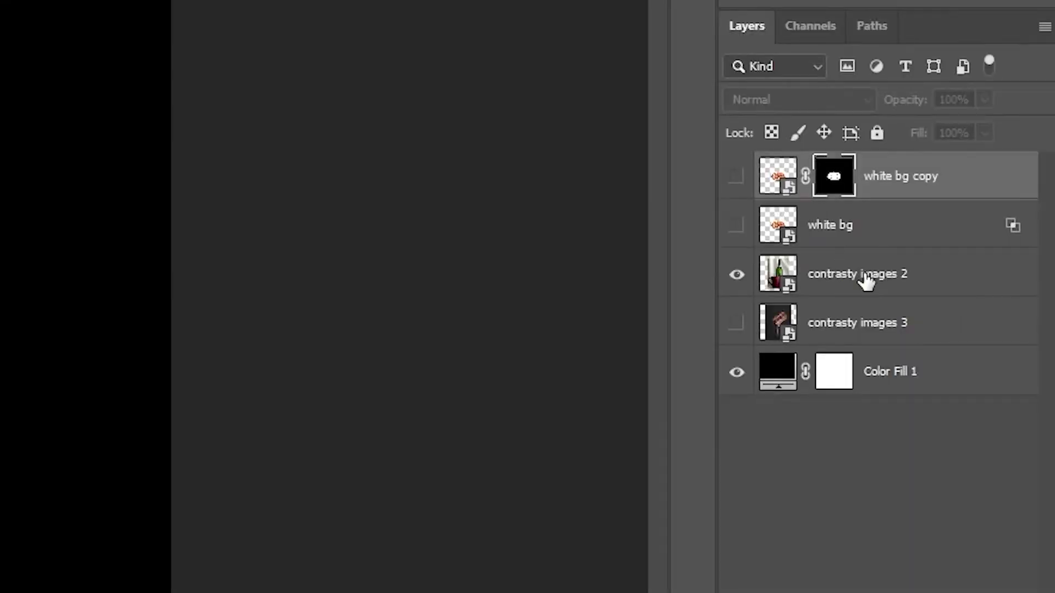
pyautogui.click(866, 282)
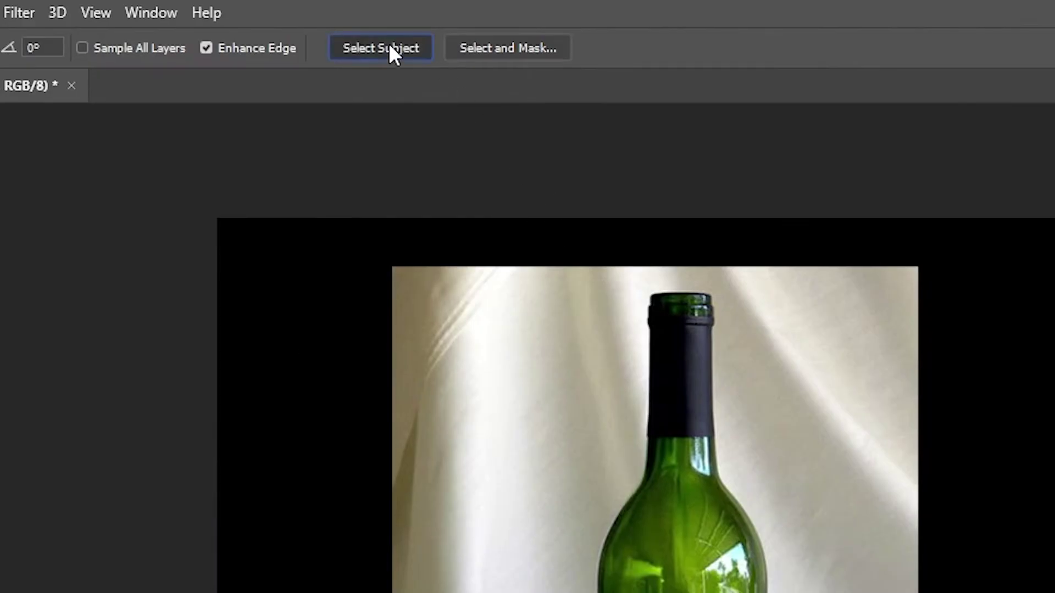
pyautogui.click(388, 44)
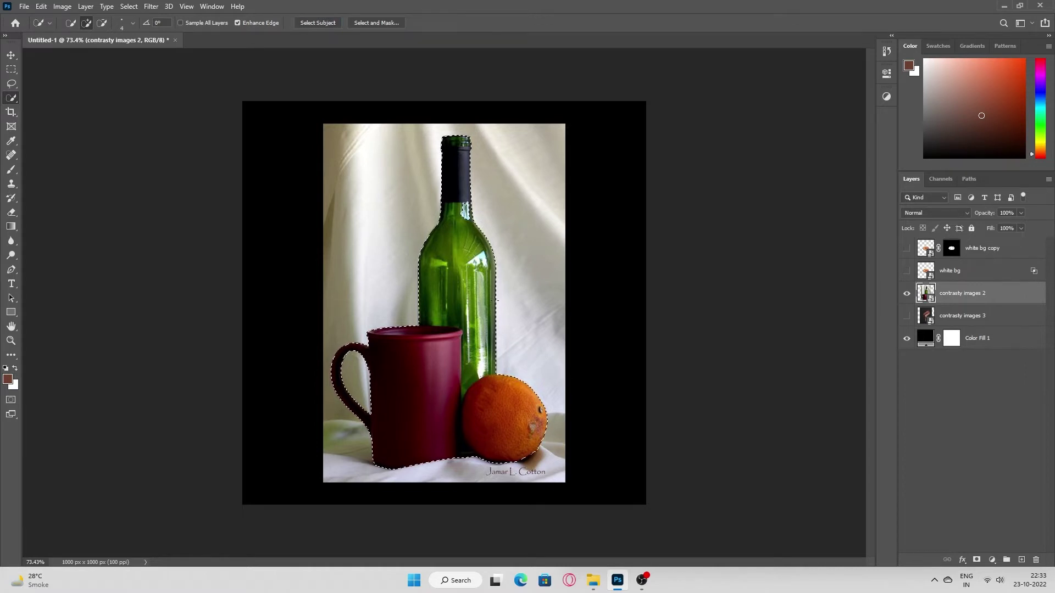
# Mask out the still-life background and paint back the missing notch in the bottle neck
pyautogui.click(976, 559)
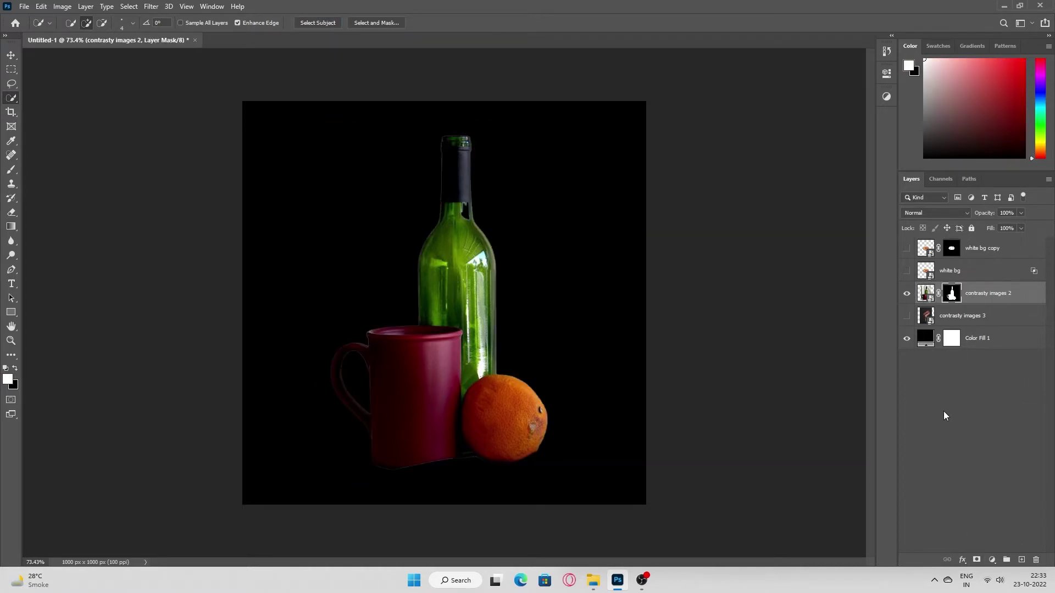
pyautogui.scroll(3, 468, 211)
pyautogui.scroll(2, 468, 210)
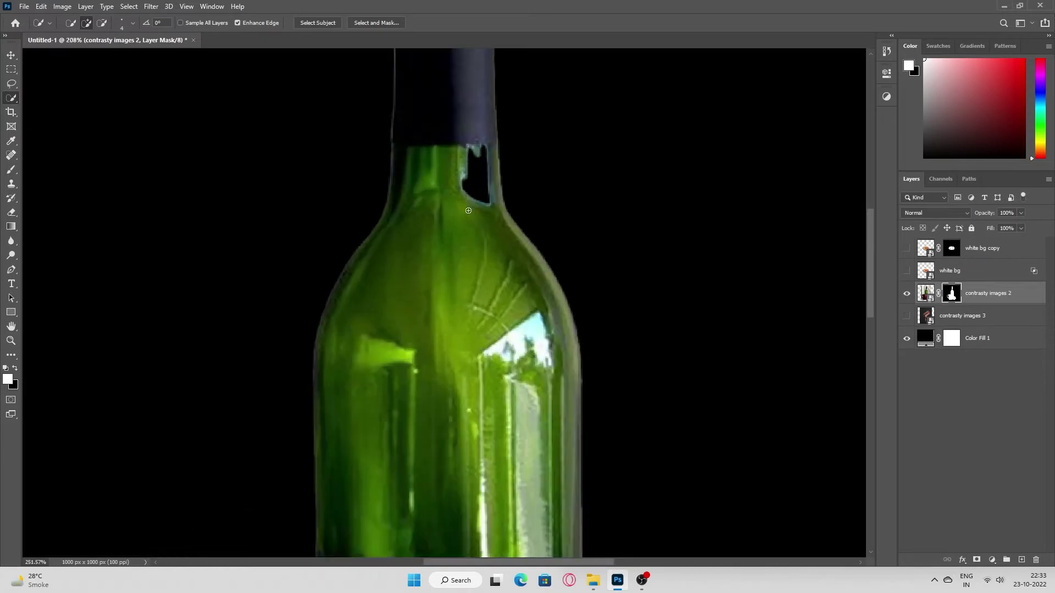
pyautogui.scroll(2, 468, 211)
pyautogui.scroll(1, 447, 248)
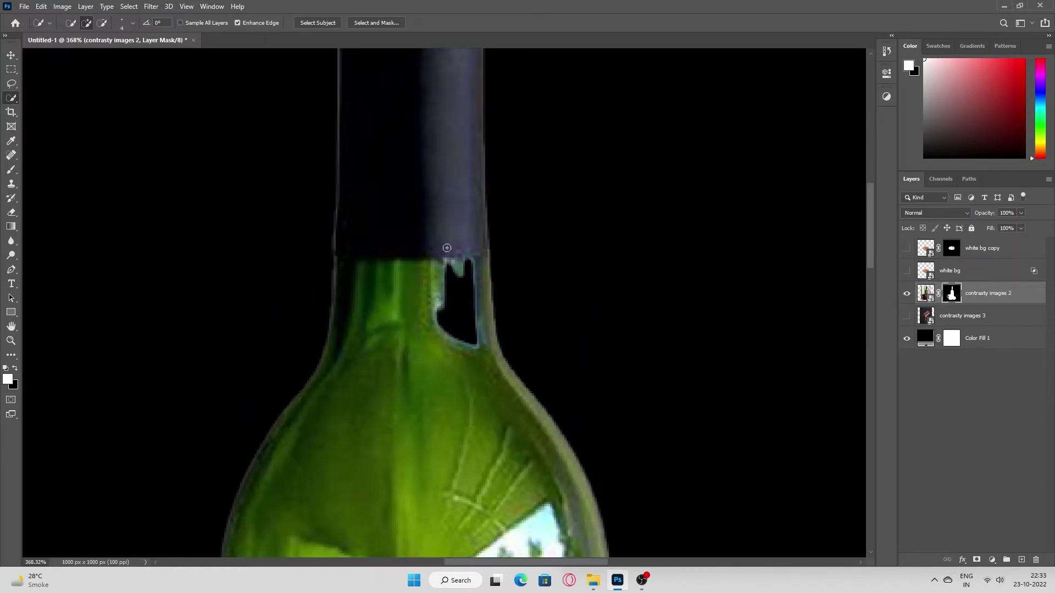
pyautogui.click(11, 170)
pyautogui.moveTo(445, 289); pyautogui.dragTo(460, 361)
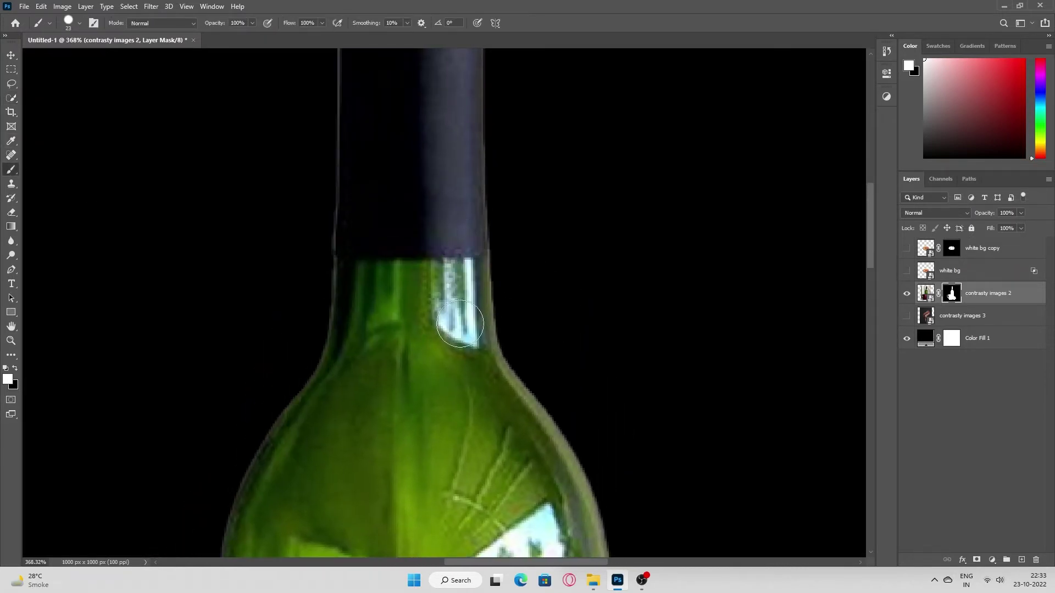
pyautogui.scroll(-3, 460, 361)
pyautogui.scroll(-3, 460, 361)
pyautogui.scroll(-2, 710, 380)
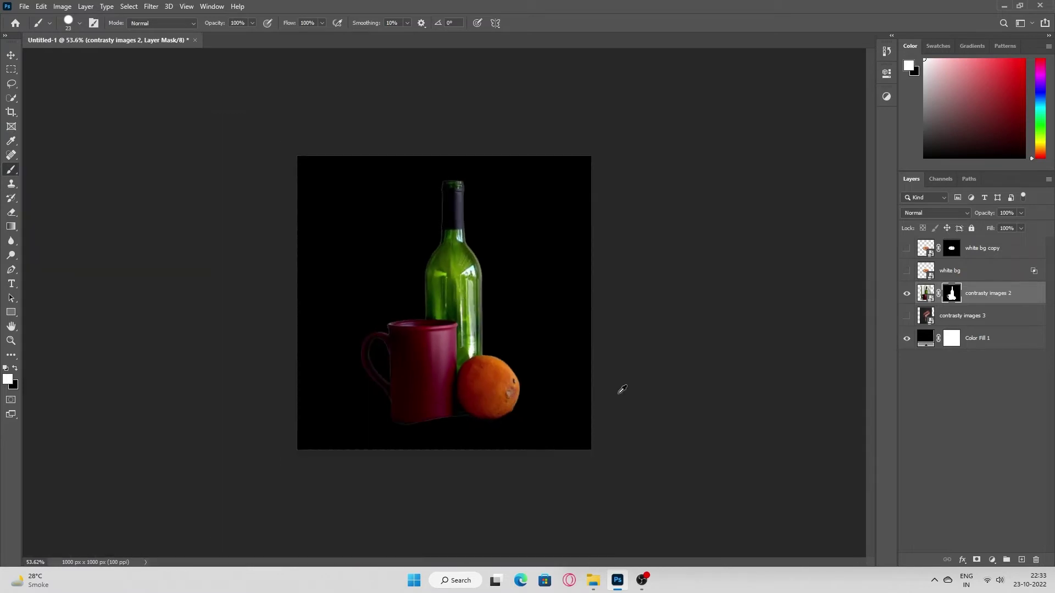
# Hide contrasty images 2, then show and select the contrasty images 3 chocolate layer
pyautogui.click(907, 293)
pyautogui.click(906, 316)
pyautogui.click(1008, 319)
pyautogui.scroll(3, 412, 231)
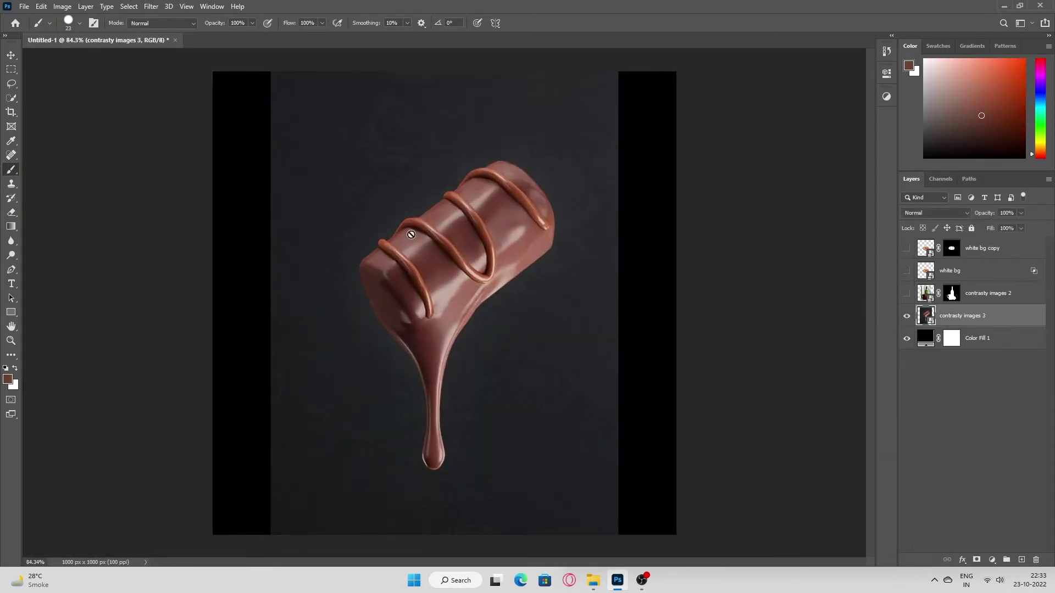
# Mask the dripping chocolate bar off its dark background using Quick Selection's Select Subject
pyautogui.click(11, 85)
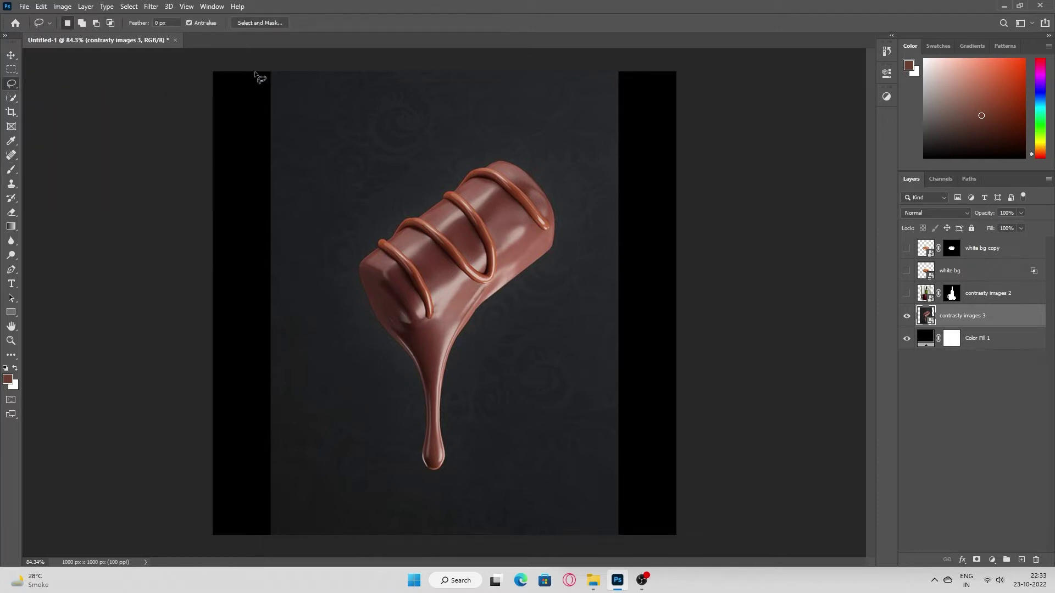
pyautogui.click(11, 99)
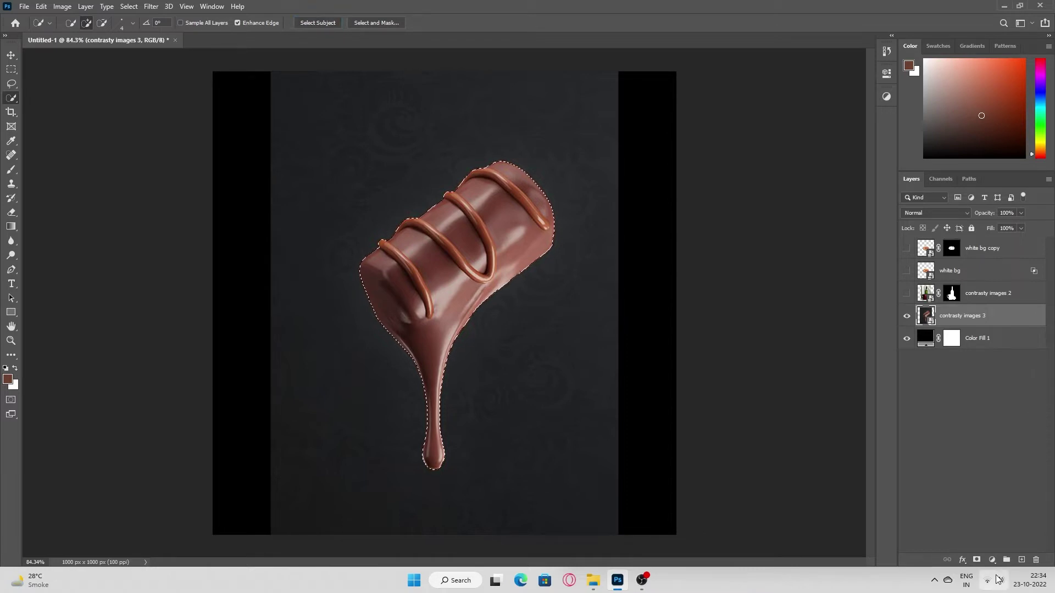
pyautogui.click(976, 559)
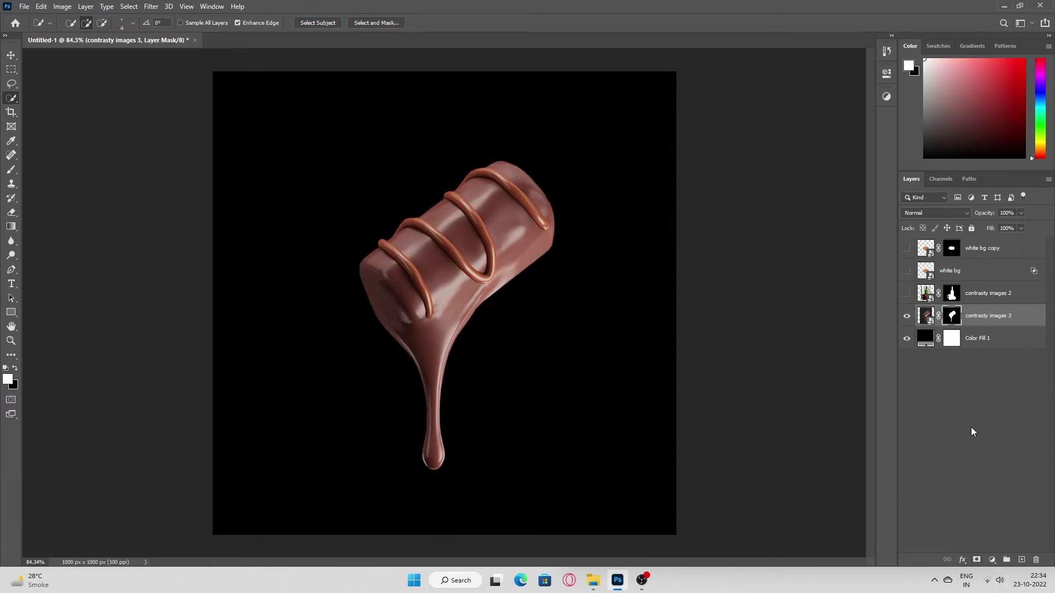
pyautogui.click(923, 341)
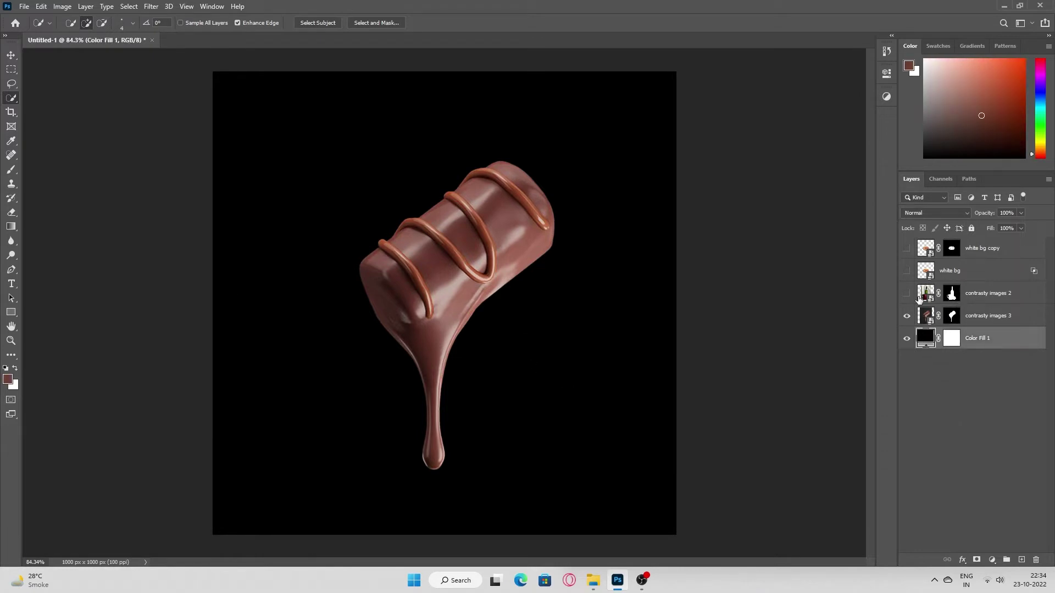
# Set the Color Fill 1 layer to white (ffffff) and deselect it
pyautogui.doubleClick(923, 337)
pyautogui.write('ffffff')
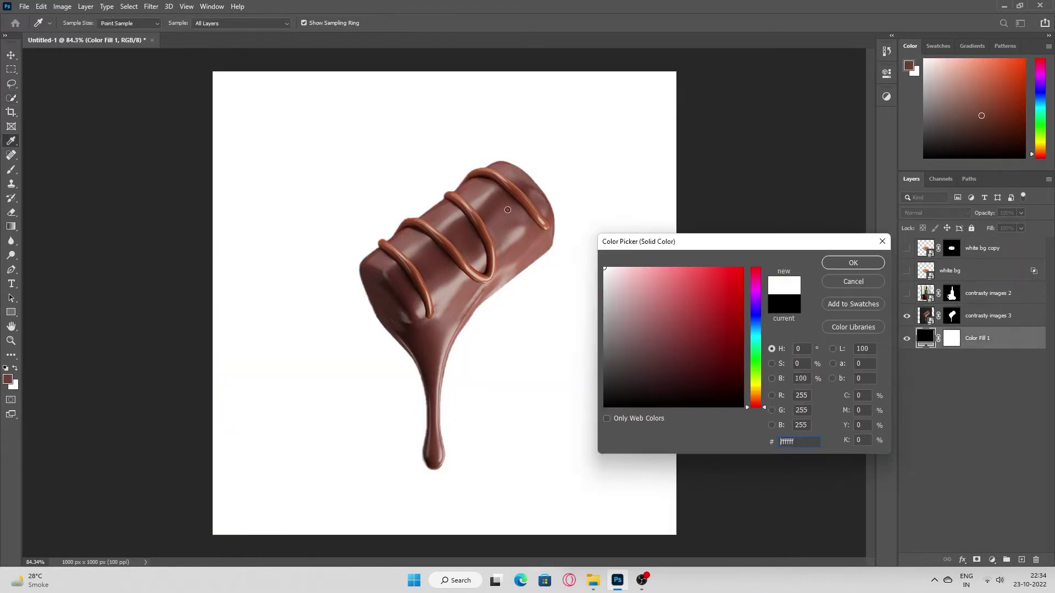
pyautogui.press('Return')
pyautogui.press('w')
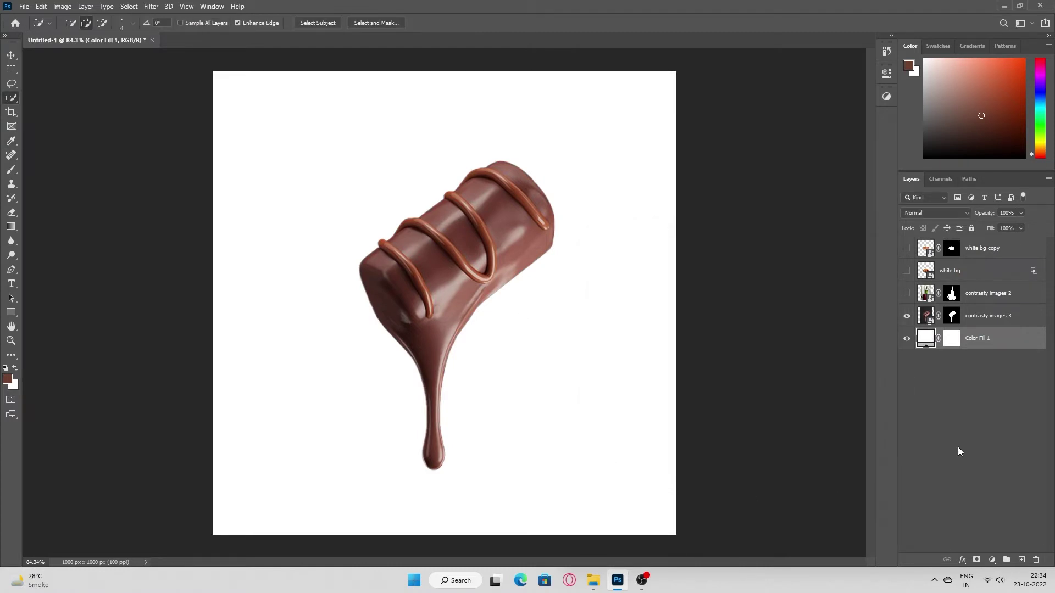
pyautogui.click(957, 447)
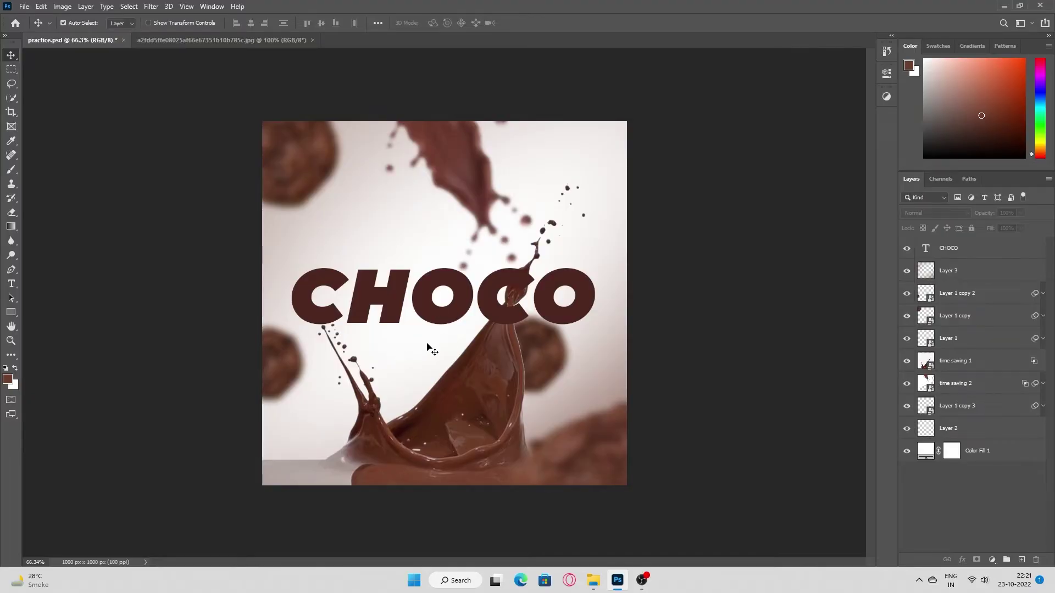
# In the chocolate cluster document, unlock the background layer and choose Quick Selection
pyautogui.click(222, 40)
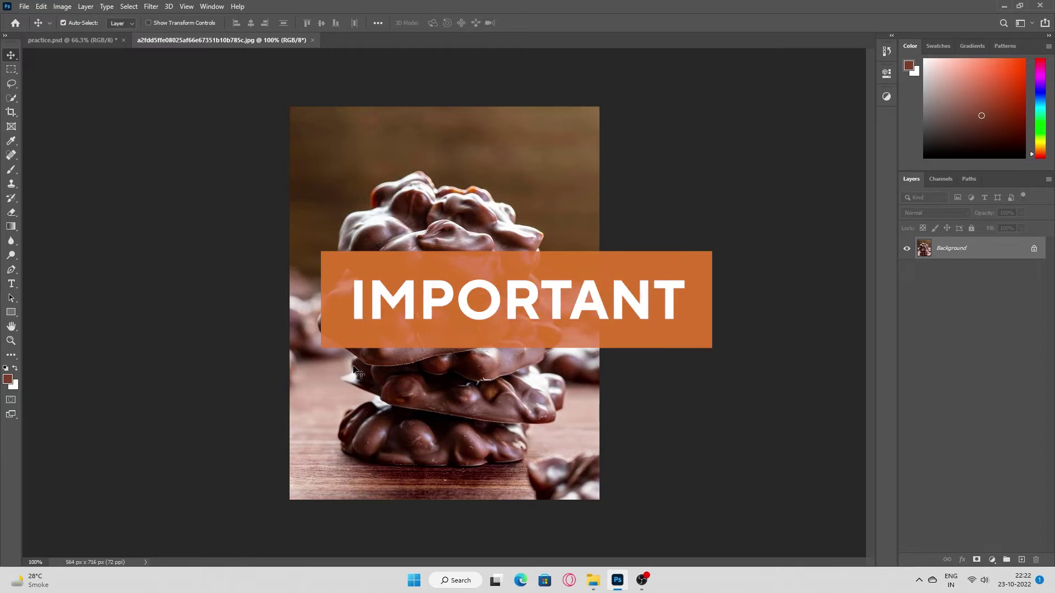
pyautogui.click(1033, 248)
pyautogui.click(11, 97)
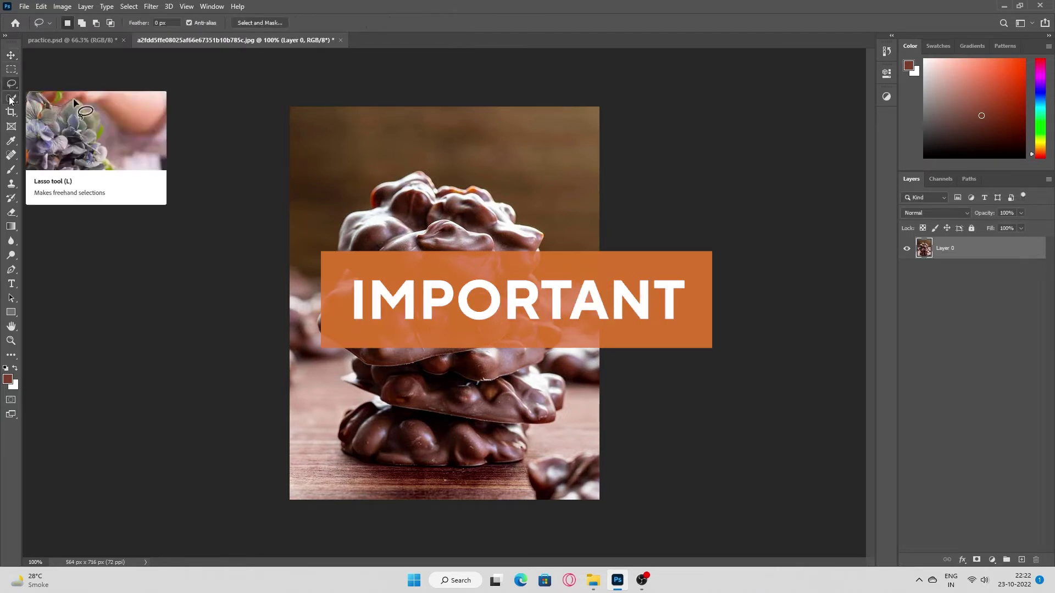
pyautogui.rightClick(11, 98)
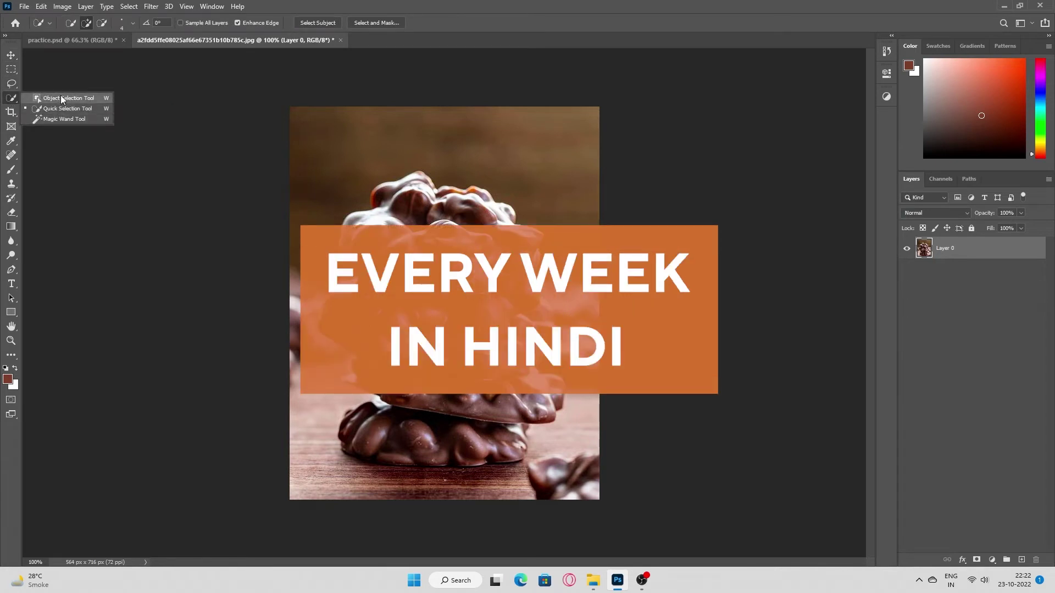
pyautogui.click(37, 108)
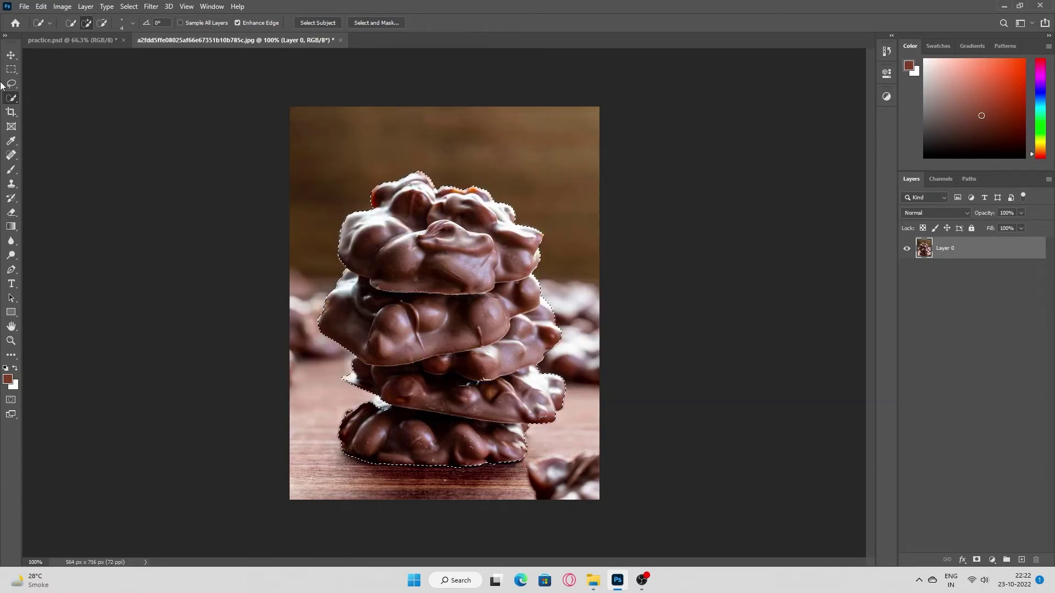
# Refine the stack selection with the Lasso and mask out the wooden background
pyautogui.scroll(2, 405, 382)
pyautogui.scroll(3, 381, 418)
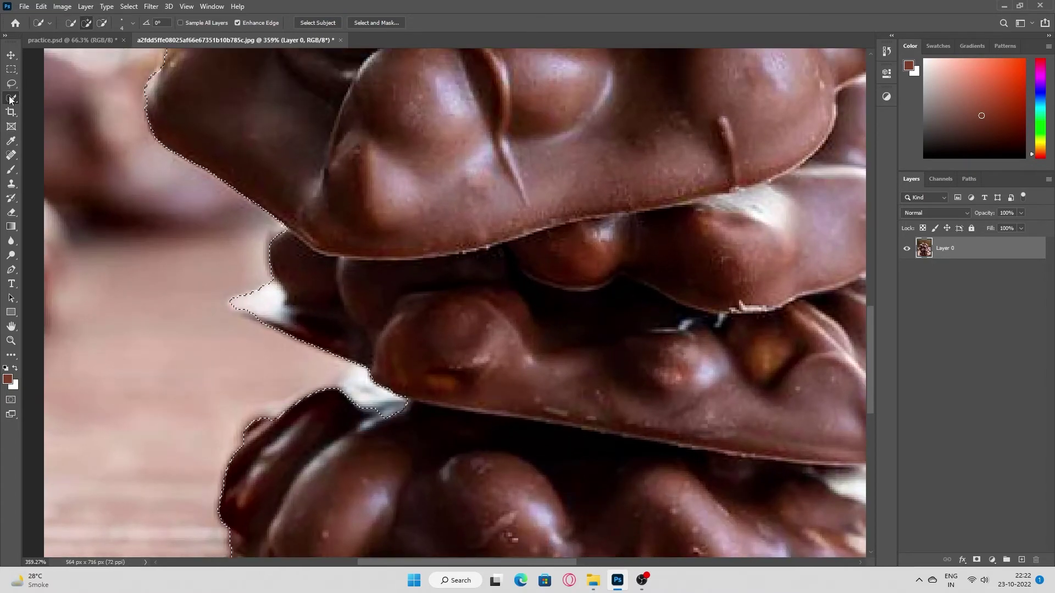
pyautogui.press('l')
pyautogui.scroll(3, 377, 434)
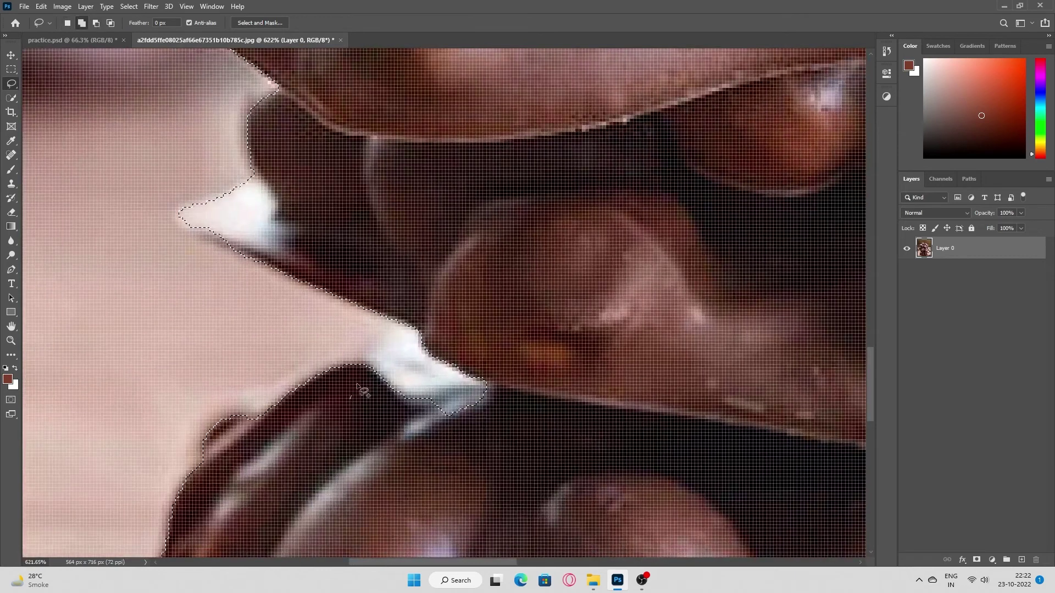
pyautogui.scroll(-2, 436, 319)
pyautogui.scroll(-2, 563, 310)
pyautogui.scroll(-1, 501, 300)
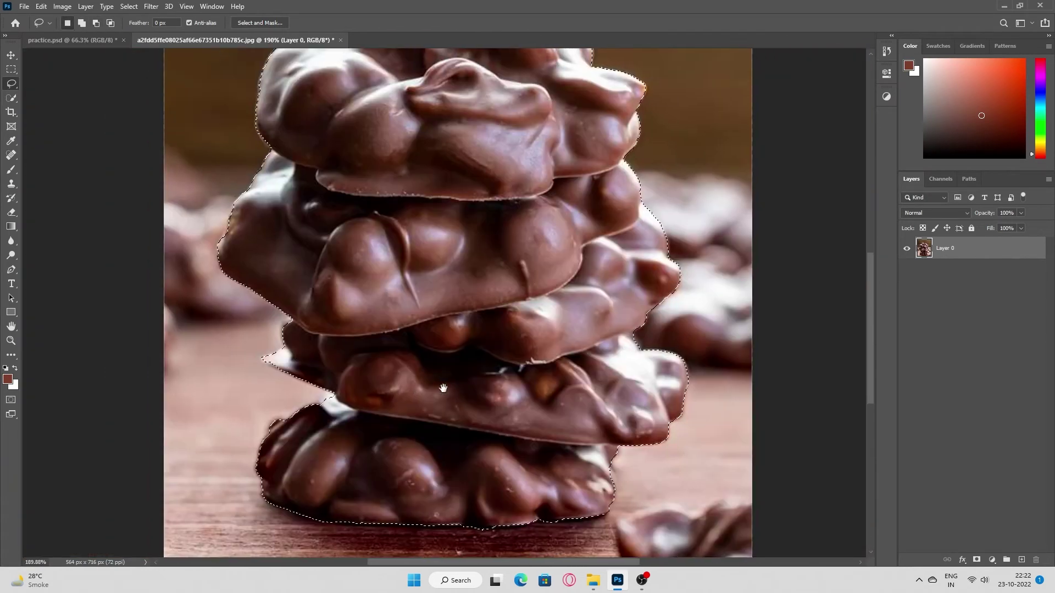
pyautogui.click(976, 559)
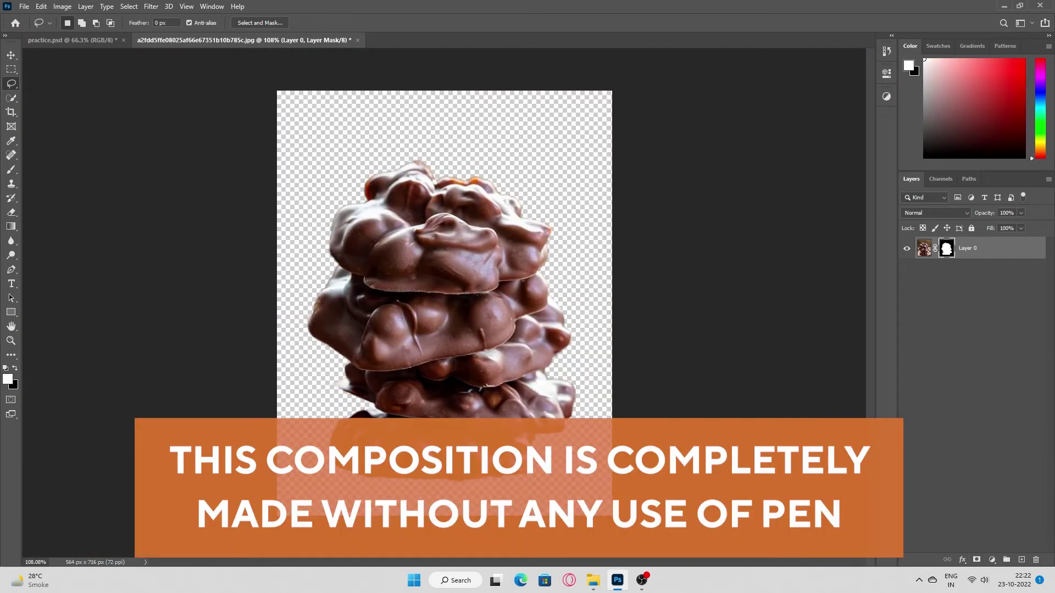
# Drag the stack into practice.psd, convert it to a smart object, and move it down among the splash layers
pyautogui.moveTo(924, 249); pyautogui.dragTo(417, 356)
pyautogui.rightClick(1005, 251)
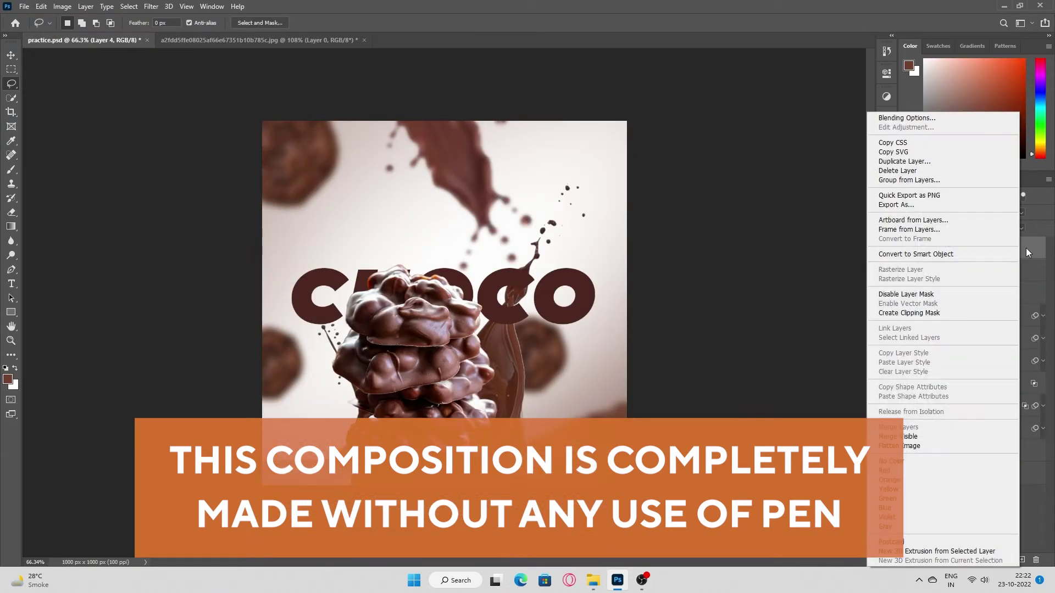
pyautogui.click(1014, 256)
pyautogui.moveTo(977, 249)
pyautogui.mouseDown()
pyautogui.moveTo(989, 384)
pyautogui.moveTo(982, 368)
pyautogui.mouseUp()
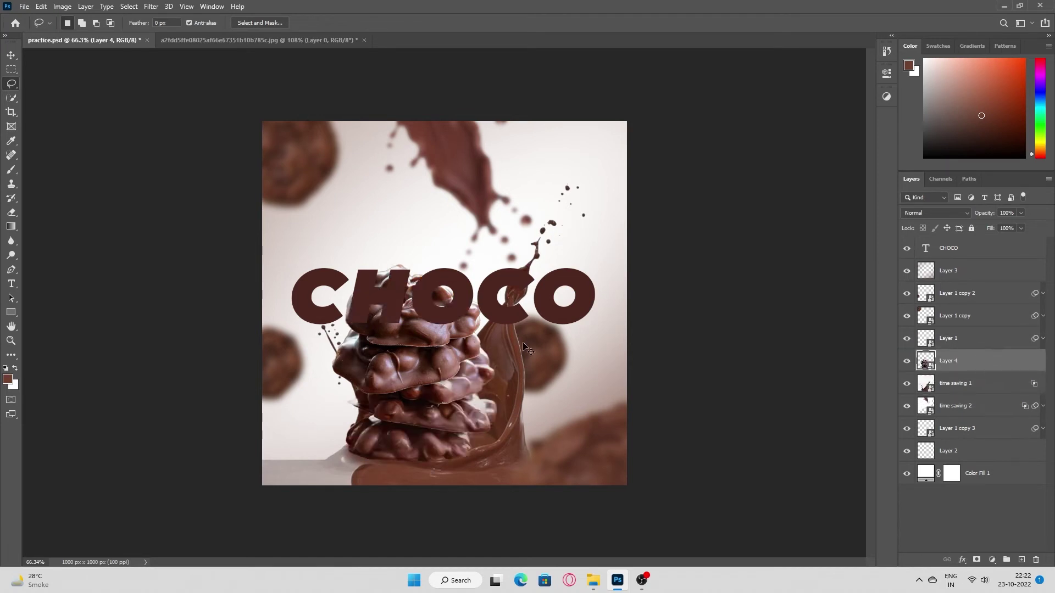
pyautogui.hotkey('ctrl', 't')
# Tilt the stack slightly left and scale it to about 70%, settling it into the splash
pyautogui.moveTo(525, 348)
pyautogui.mouseDown()
pyautogui.moveTo(511, 464)
pyautogui.moveTo(576, 450)
pyautogui.moveTo(495, 417)
pyautogui.mouseUp()
pyautogui.moveTo(428, 404); pyautogui.dragTo(450, 426)
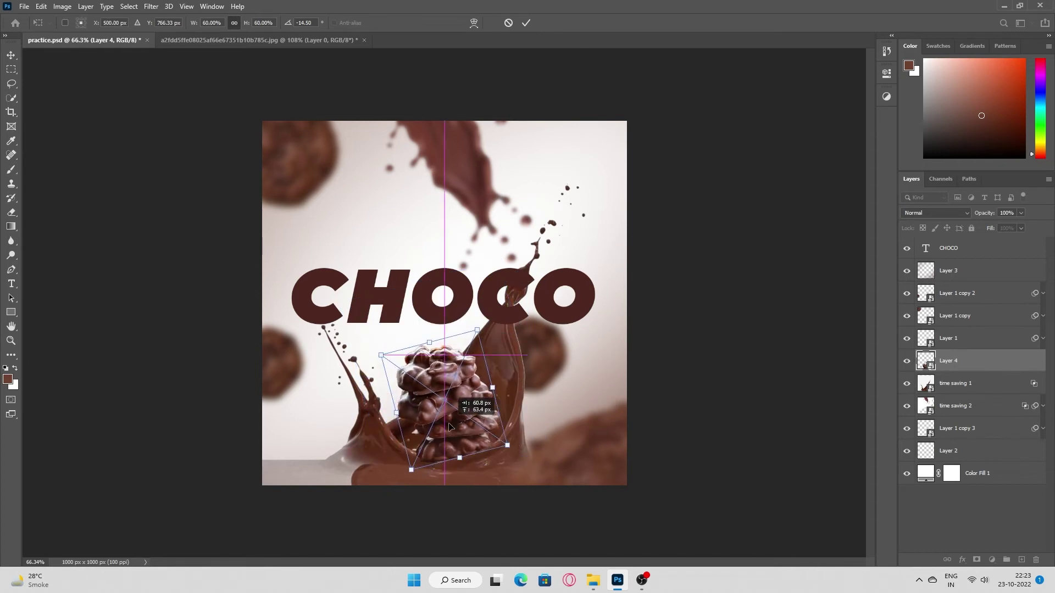
pyautogui.moveTo(477, 330); pyautogui.dragTo(491, 300)
pyautogui.moveTo(457, 379); pyautogui.dragTo(449, 388)
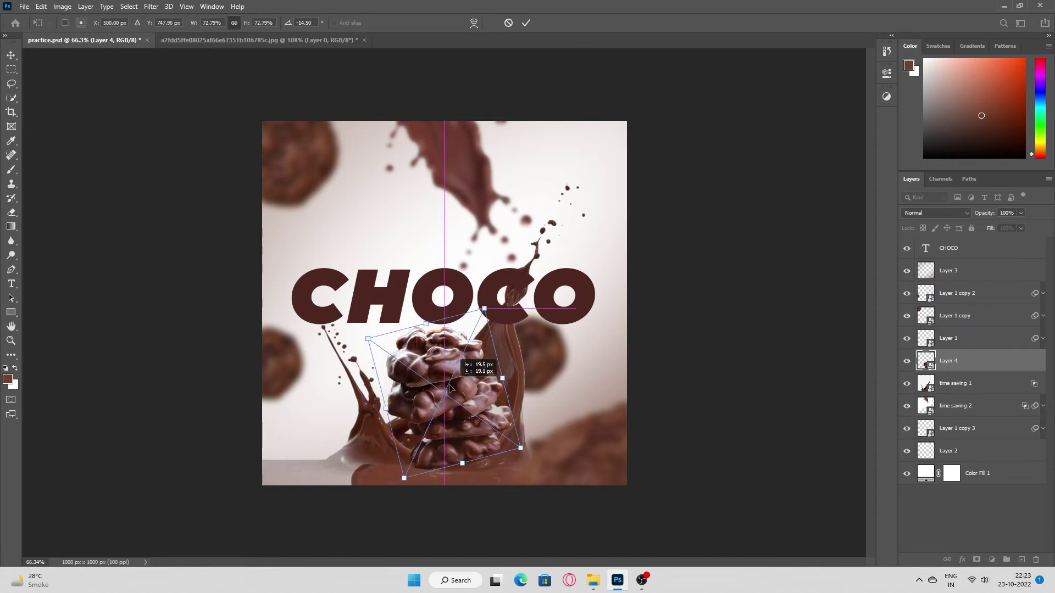
pyautogui.moveTo(484, 309); pyautogui.dragTo(486, 314)
pyautogui.moveTo(432, 404); pyautogui.dragTo(476, 433)
pyautogui.moveTo(549, 456); pyautogui.dragTo(547, 460)
pyautogui.moveTo(457, 379); pyautogui.dragTo(447, 387)
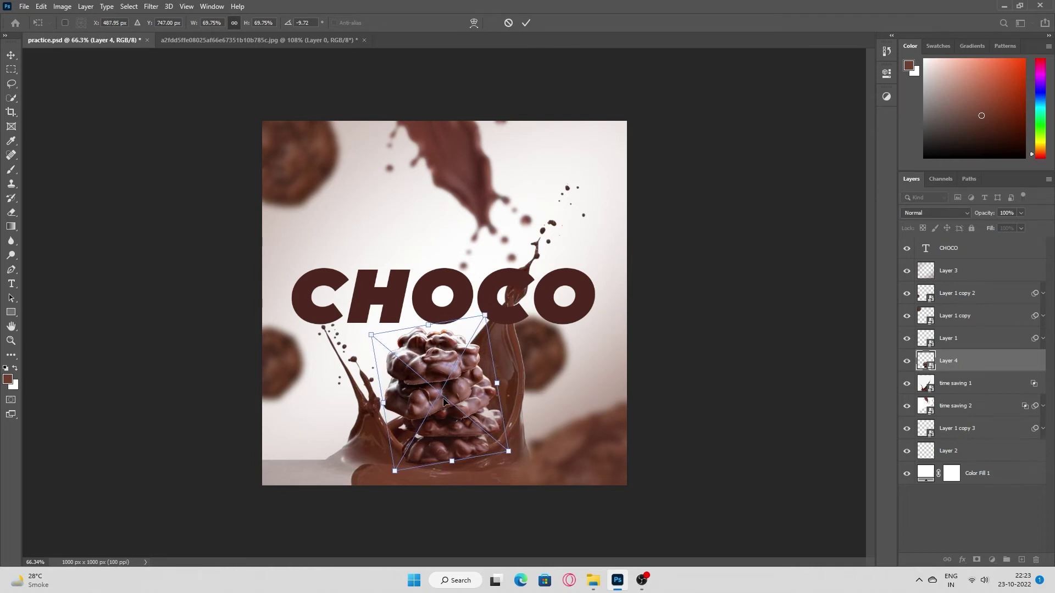
pyautogui.press('Return')
# Lower the chocolate layer's opacity, add a layer mask, and set up a small brush
pyautogui.press('l')
pyautogui.scroll(5, 467, 476)
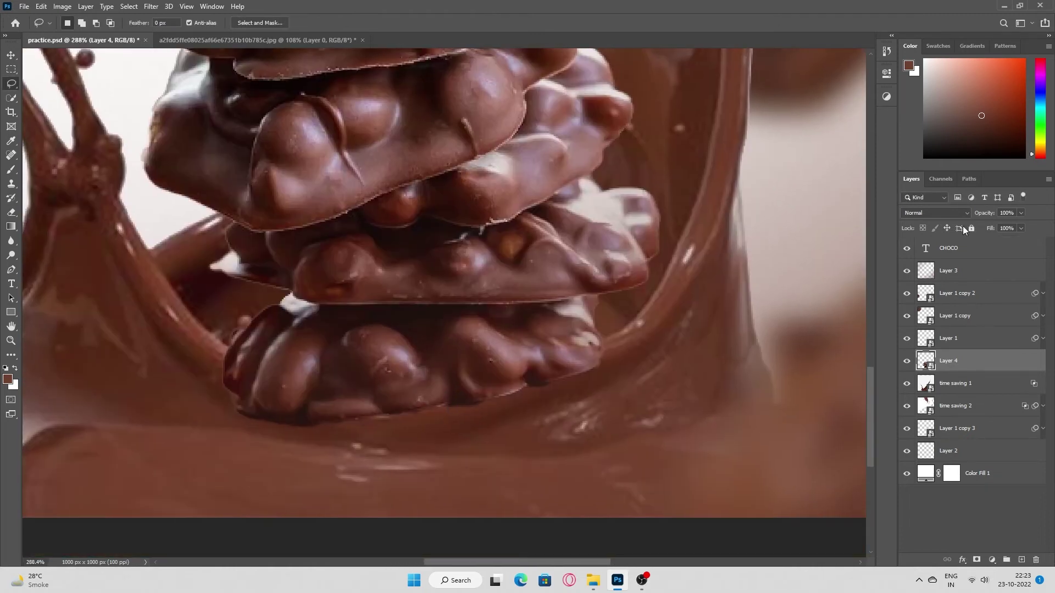
pyautogui.moveTo(966, 216); pyautogui.dragTo(952, 216)
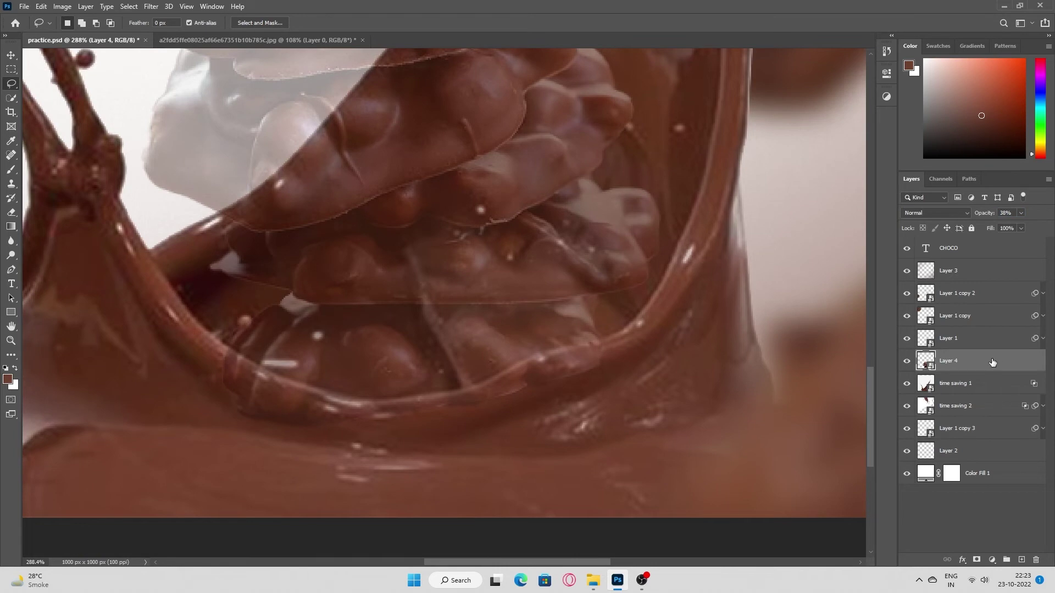
pyautogui.click(978, 560)
pyautogui.press('b')
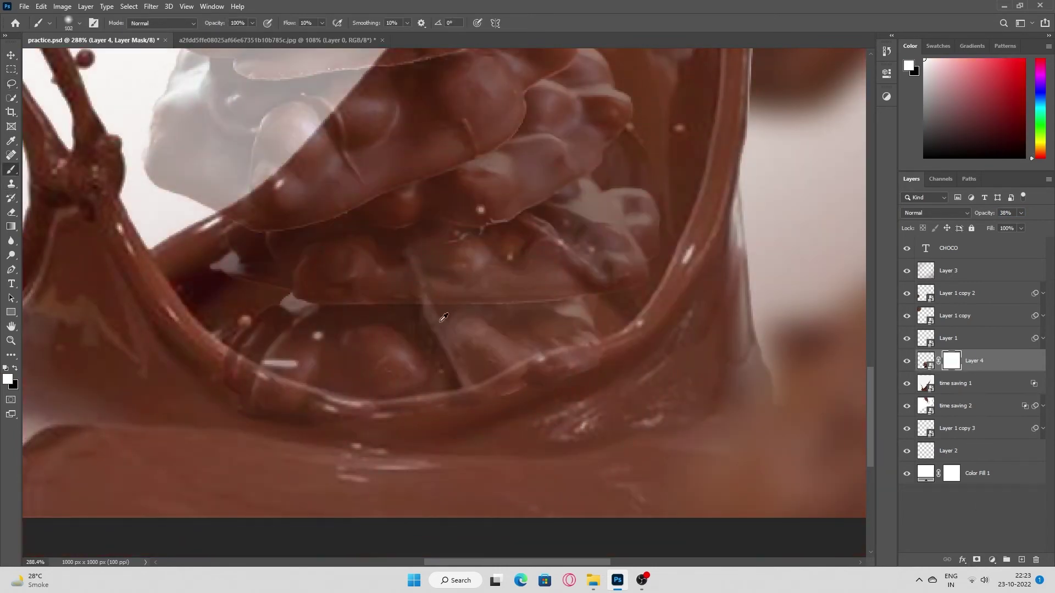
pyautogui.moveTo(247, 348); pyautogui.dragTo(220, 351)
# Paint black on the mask to hide the stack's bottom behind the splash rim
pyautogui.scroll(3, 275, 313)
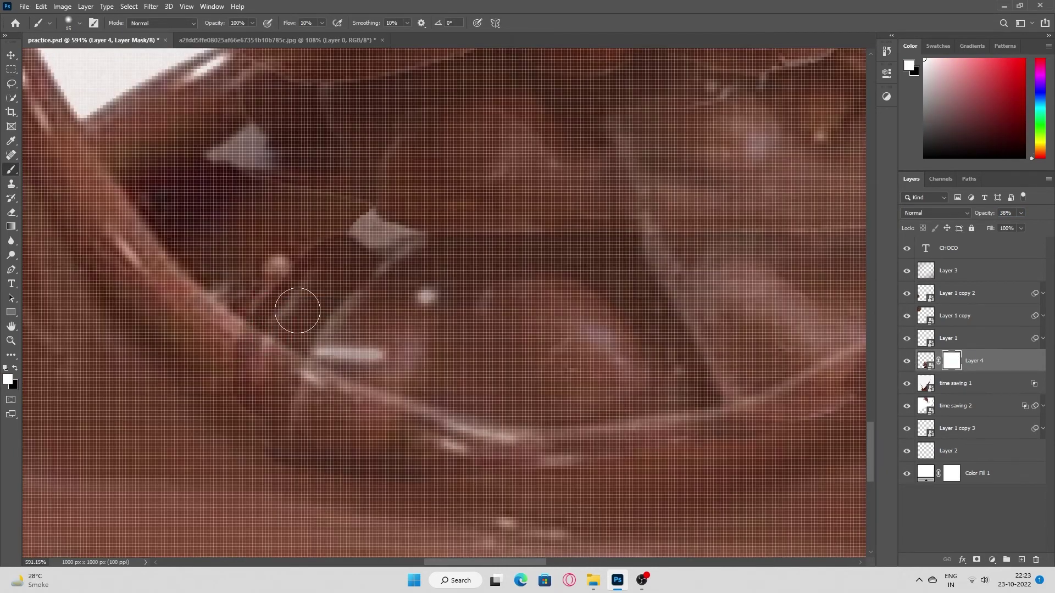
pyautogui.press('x')
pyautogui.moveTo(291, 339); pyautogui.dragTo(271, 341)
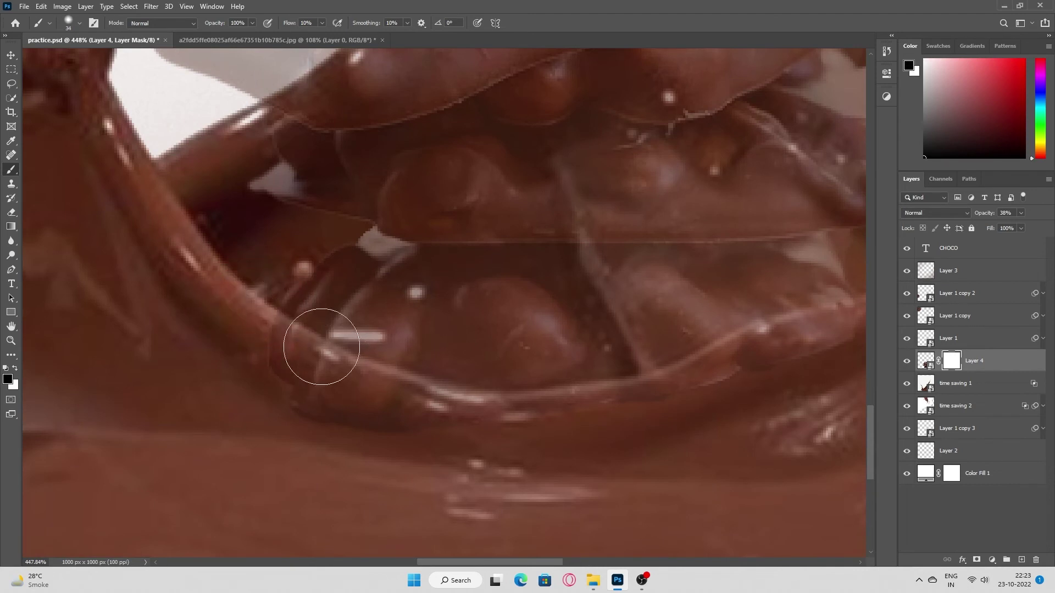
pyautogui.moveTo(287, 23); pyautogui.dragTo(337, 23)
pyautogui.moveTo(212, 330)
pyautogui.mouseDown()
pyautogui.moveTo(346, 398)
pyautogui.moveTo(222, 337)
pyautogui.mouseUp()
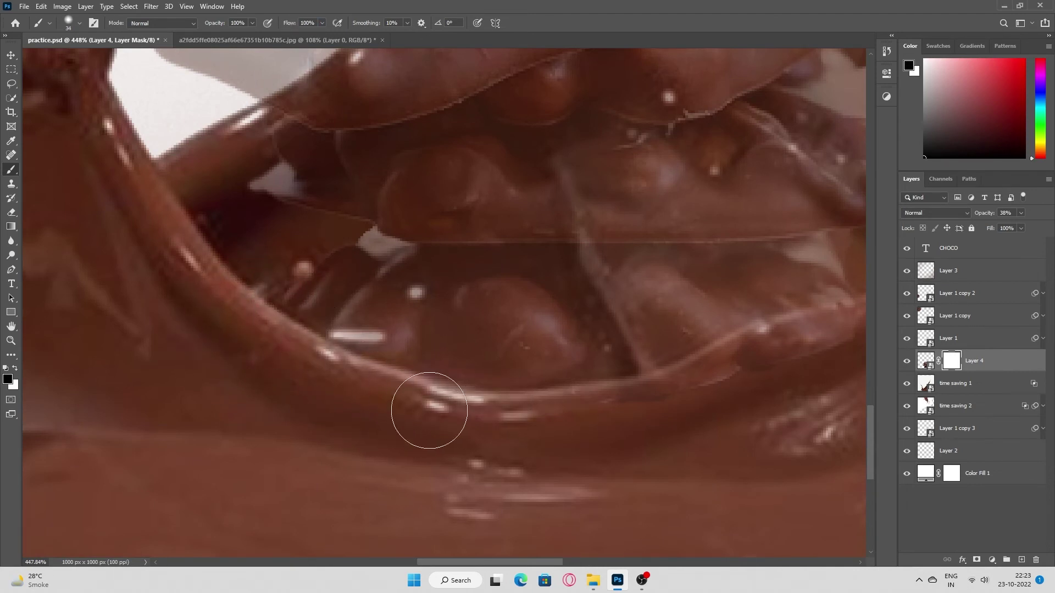
pyautogui.moveTo(681, 392); pyautogui.dragTo(370, 438)
pyautogui.moveTo(514, 386); pyautogui.dragTo(418, 377)
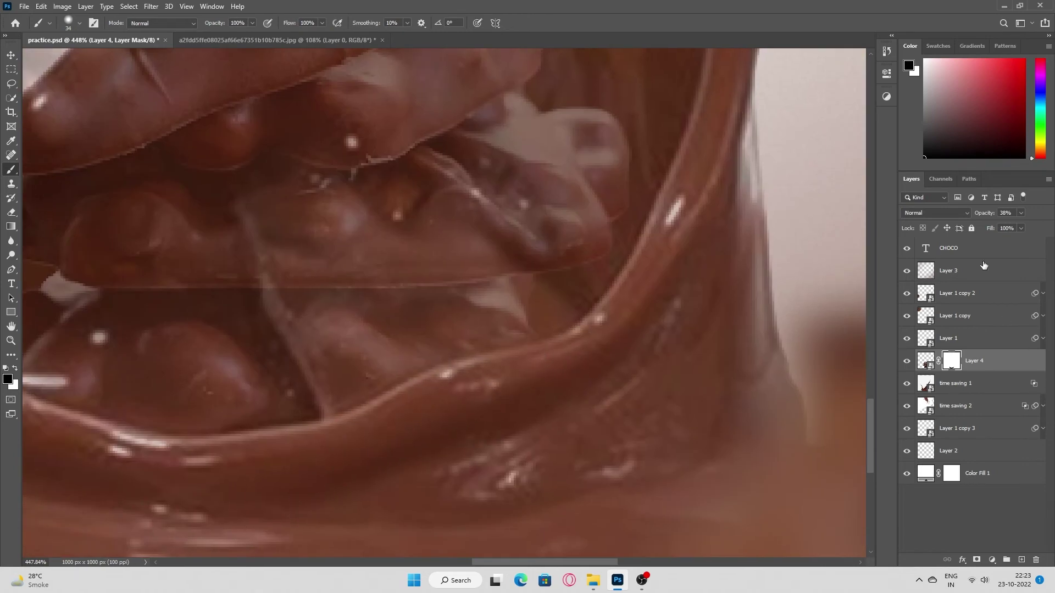
# Rotate the canvas view upside down and smooth the mask along the upper rim edge
pyautogui.press('r')
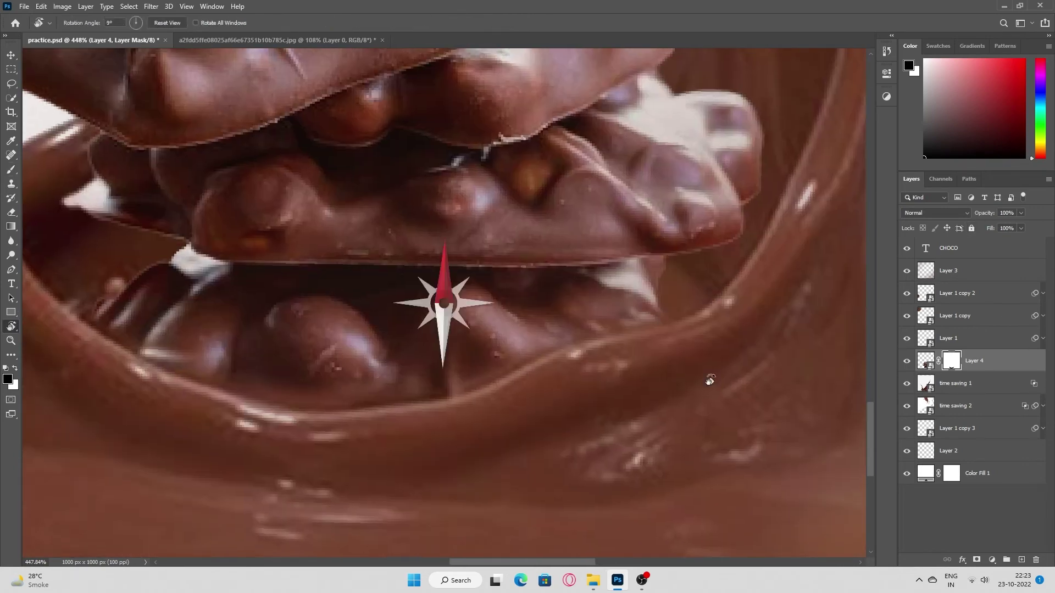
pyautogui.moveTo(706, 377); pyautogui.dragTo(215, 262)
pyautogui.press('b')
pyautogui.scroll(1, 225, 253)
pyautogui.press('x')
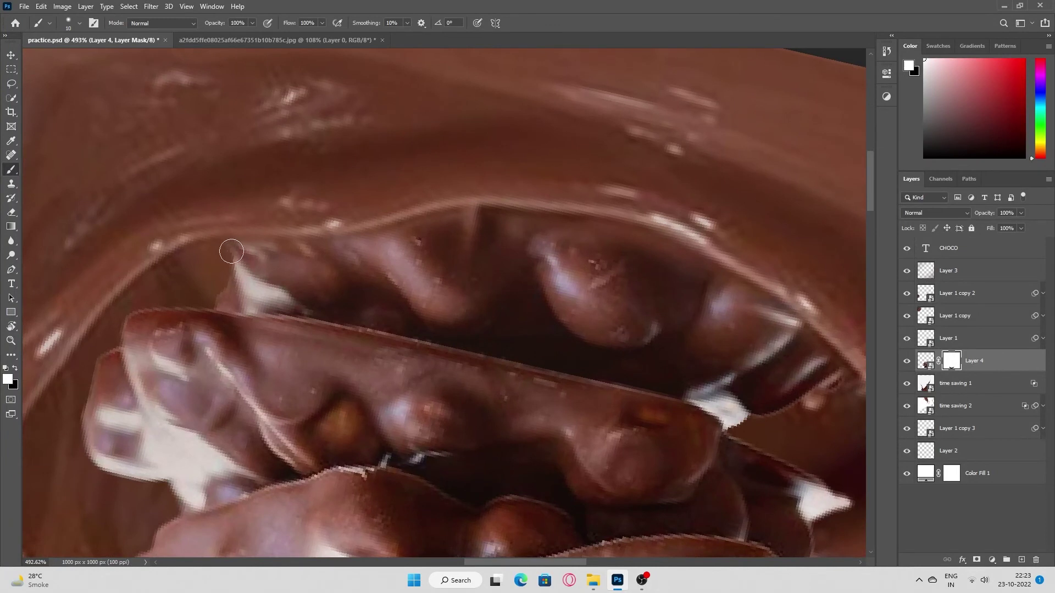
pyautogui.moveTo(334, 248)
pyautogui.mouseDown()
pyautogui.moveTo(432, 223)
pyautogui.moveTo(531, 217)
pyautogui.moveTo(660, 243)
pyautogui.moveTo(758, 313)
pyautogui.moveTo(780, 316)
pyautogui.moveTo(745, 303)
pyautogui.mouseUp()
# Reset the canvas rotation upright, zoom out, and resume painting on the mask
pyautogui.hscroll(3, 714, 318)
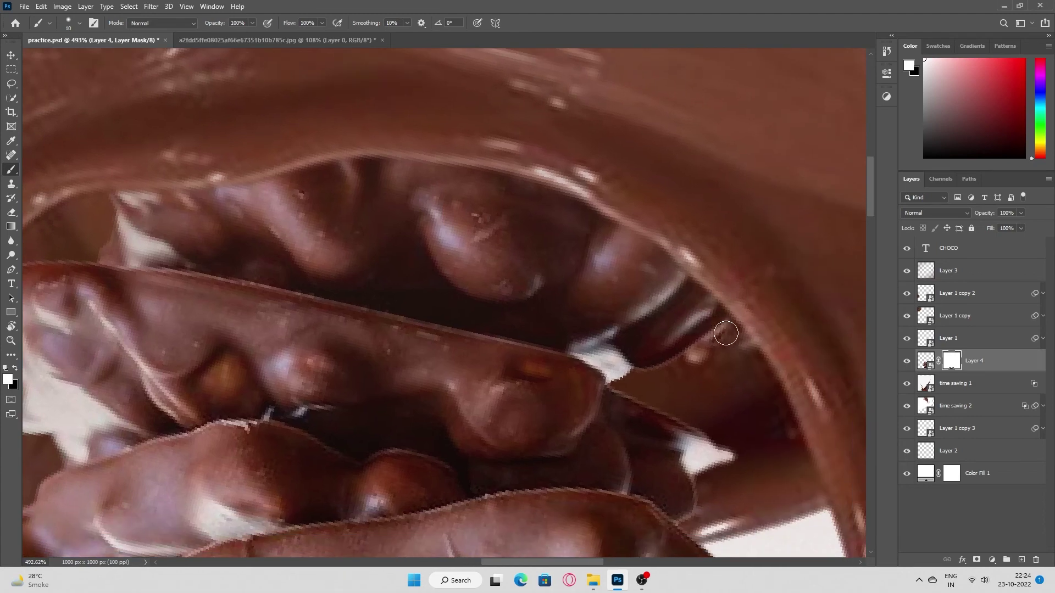
pyautogui.scroll(-3, 736, 339)
pyautogui.scroll(-3, 523, 250)
pyautogui.scroll(-3, 523, 250)
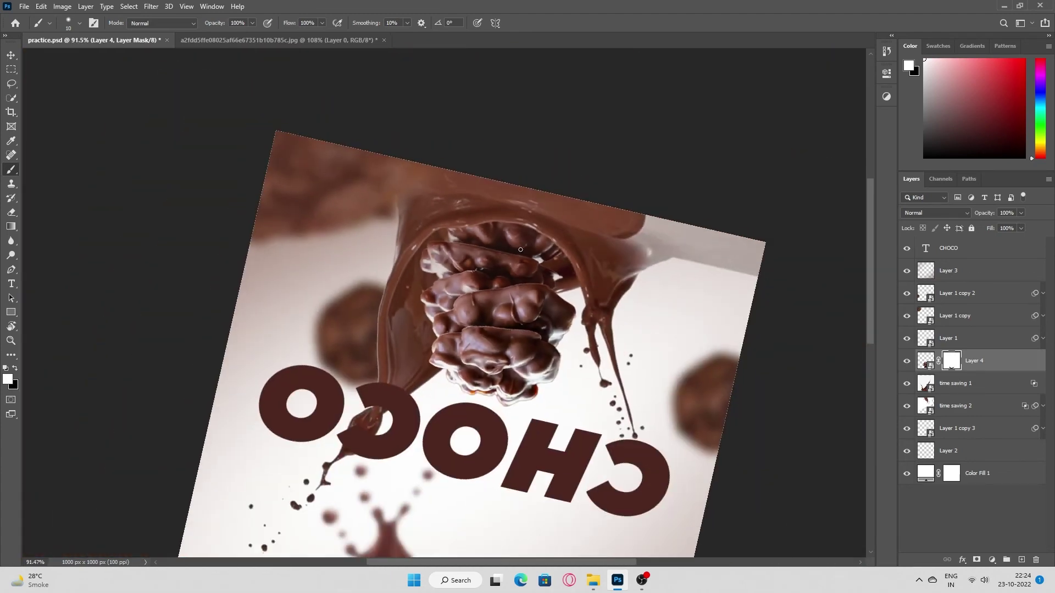
pyautogui.press('r')
pyautogui.click(167, 23)
pyautogui.scroll(2, 448, 449)
pyautogui.scroll(-4, 483, 450)
pyautogui.press('b')
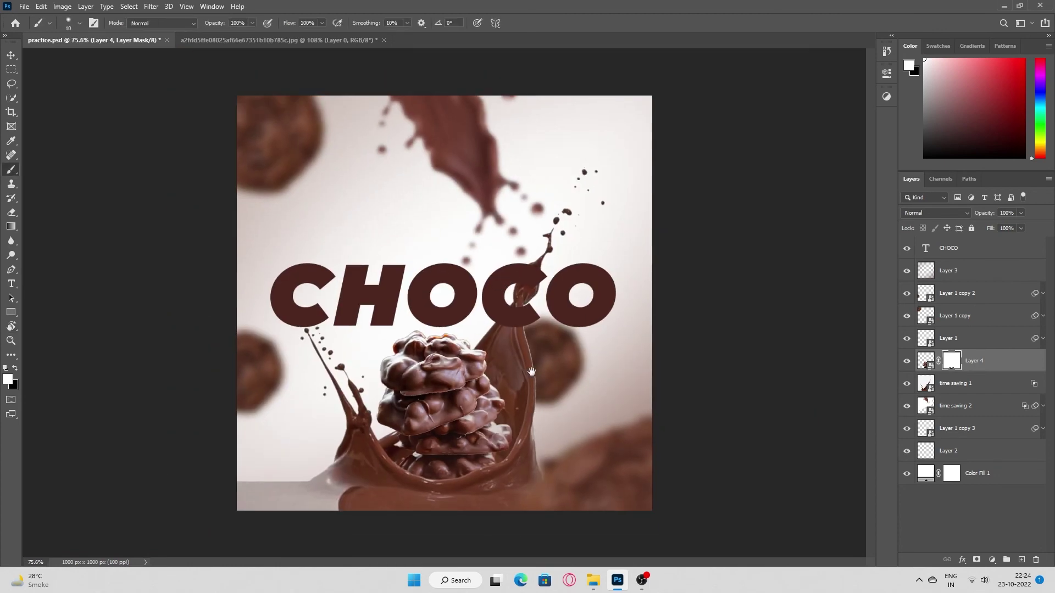
pyautogui.keyDown('alt'); pyautogui.click(535, 346); pyautogui.keyUp('alt')
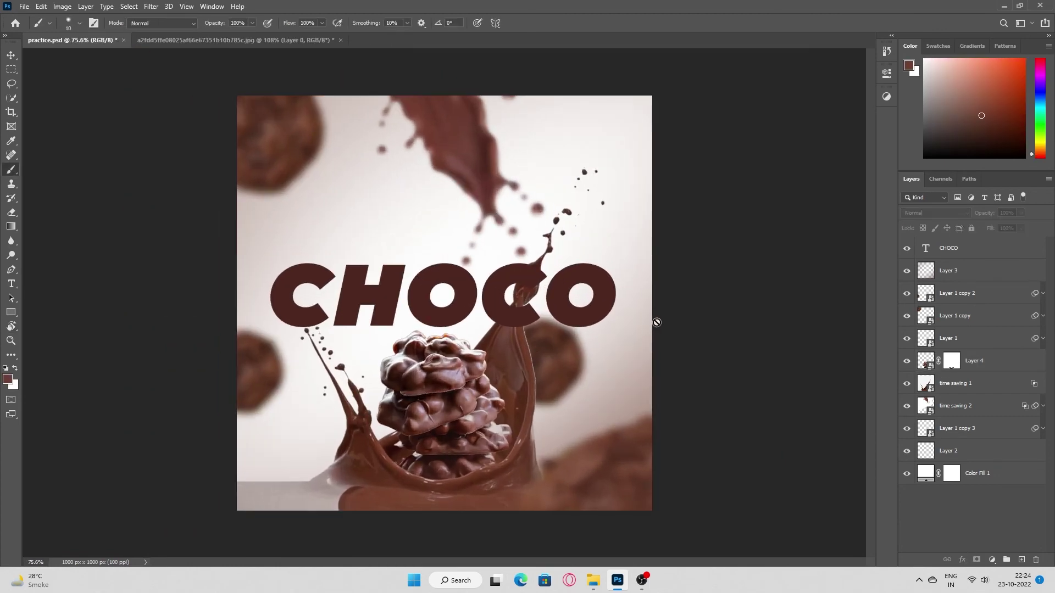
# Select the chocolate stack on Layer 4 and free-transform it slightly up and left within the splash
pyautogui.click(950, 364)
pyautogui.press('v')
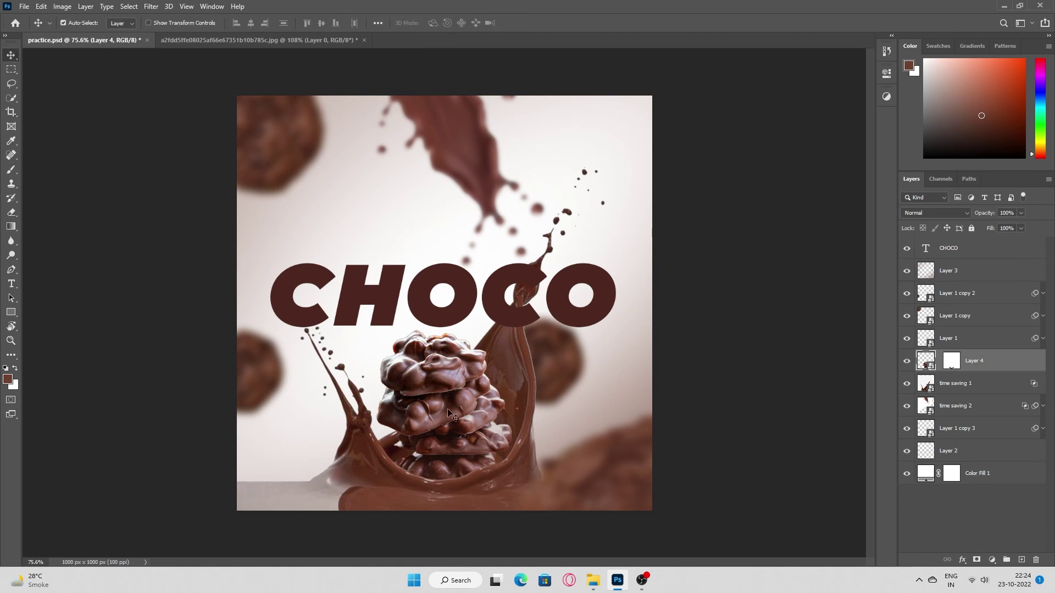
pyautogui.click(577, 302)
pyautogui.click(925, 363)
pyautogui.hotkey('ctrl', 't')
pyautogui.moveTo(541, 484); pyautogui.dragTo(528, 498)
pyautogui.moveTo(443, 405); pyautogui.dragTo(459, 412)
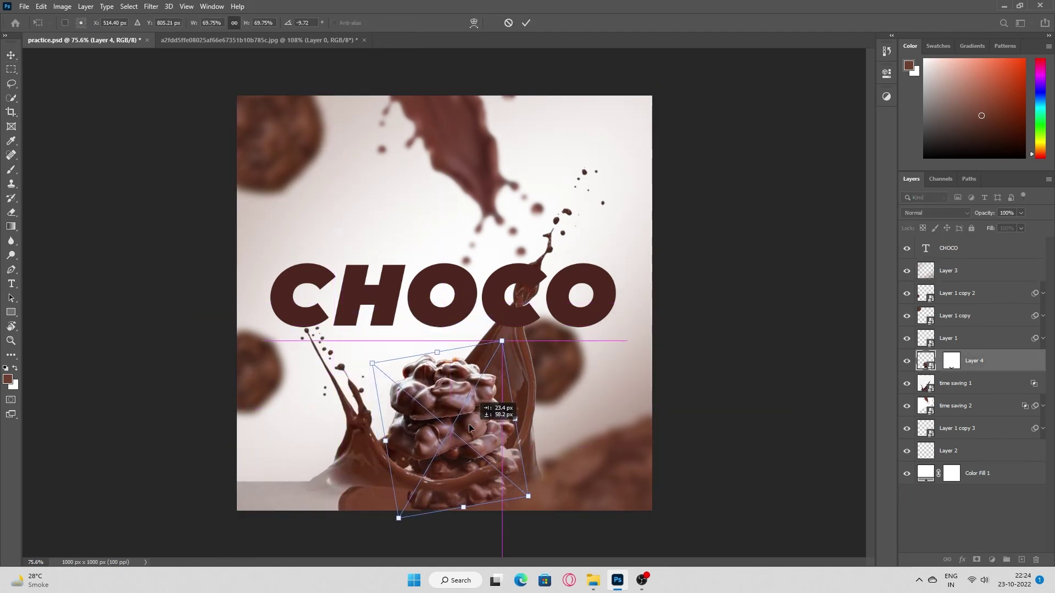